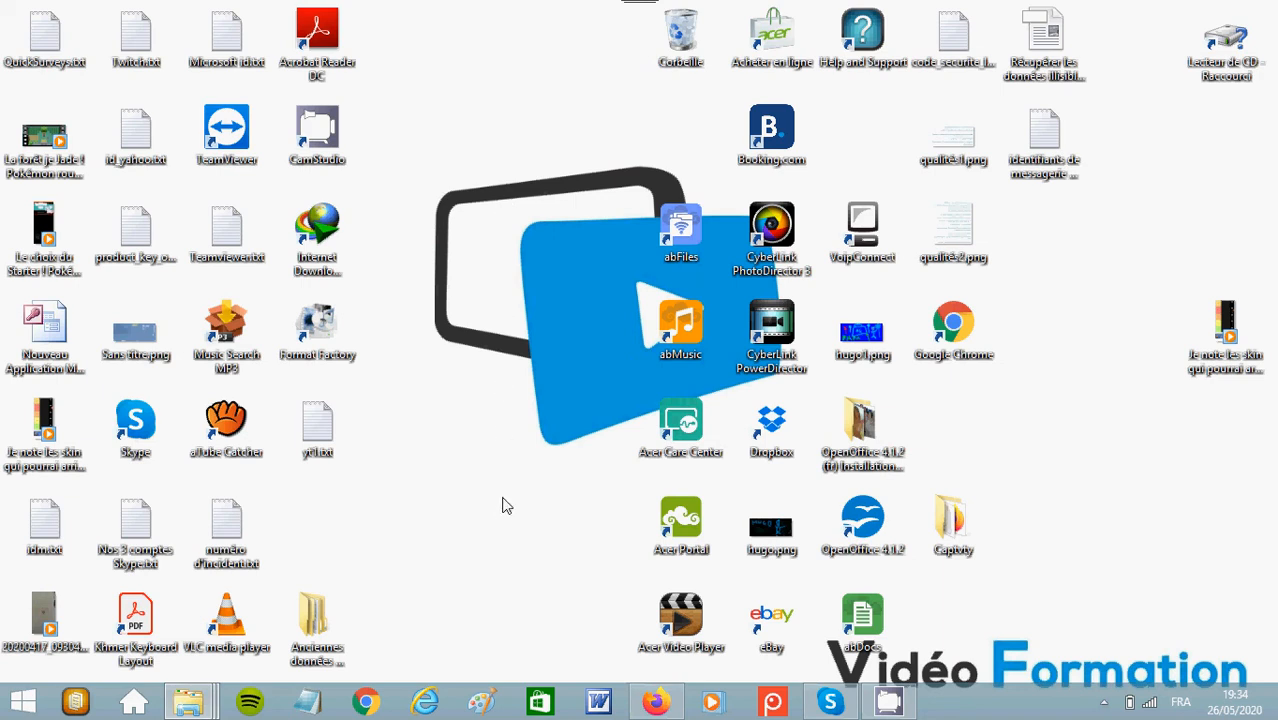
# Open the Affichage settings of the Intel HD graphics control panel from the desktop and view the available screen resolutions
pyautogui.rightClick(464, 432)
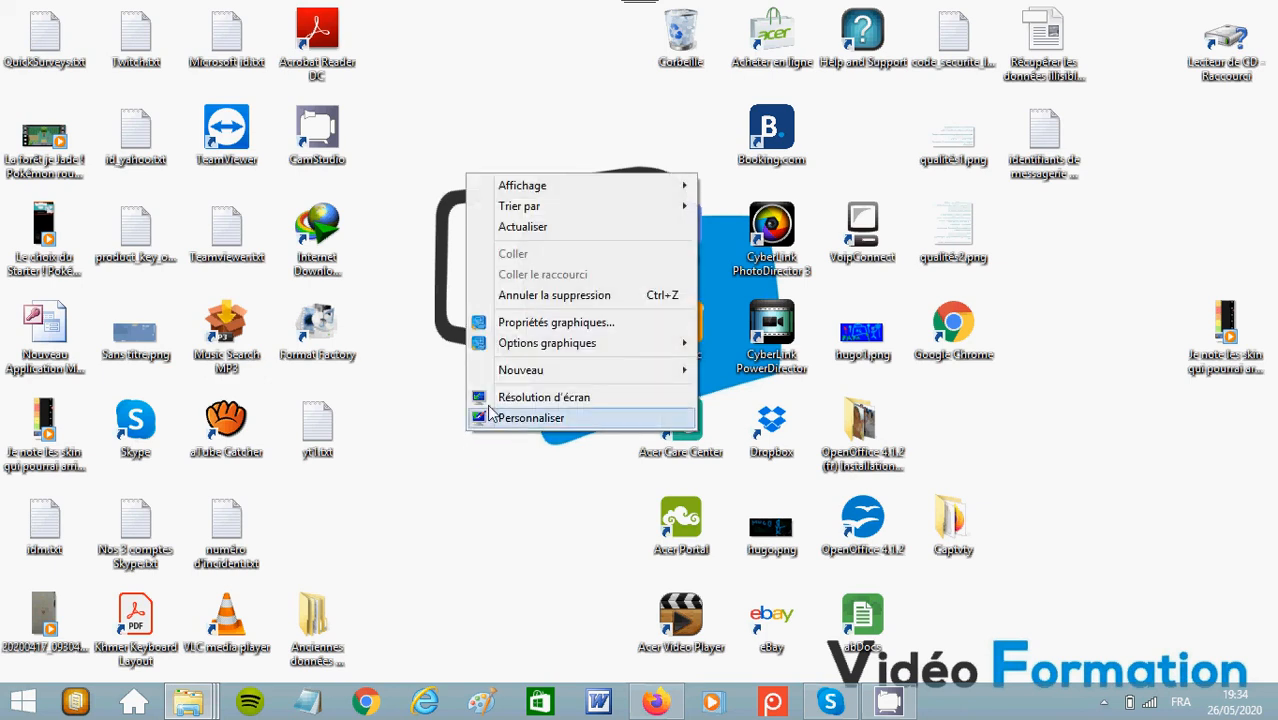
pyautogui.click(557, 330)
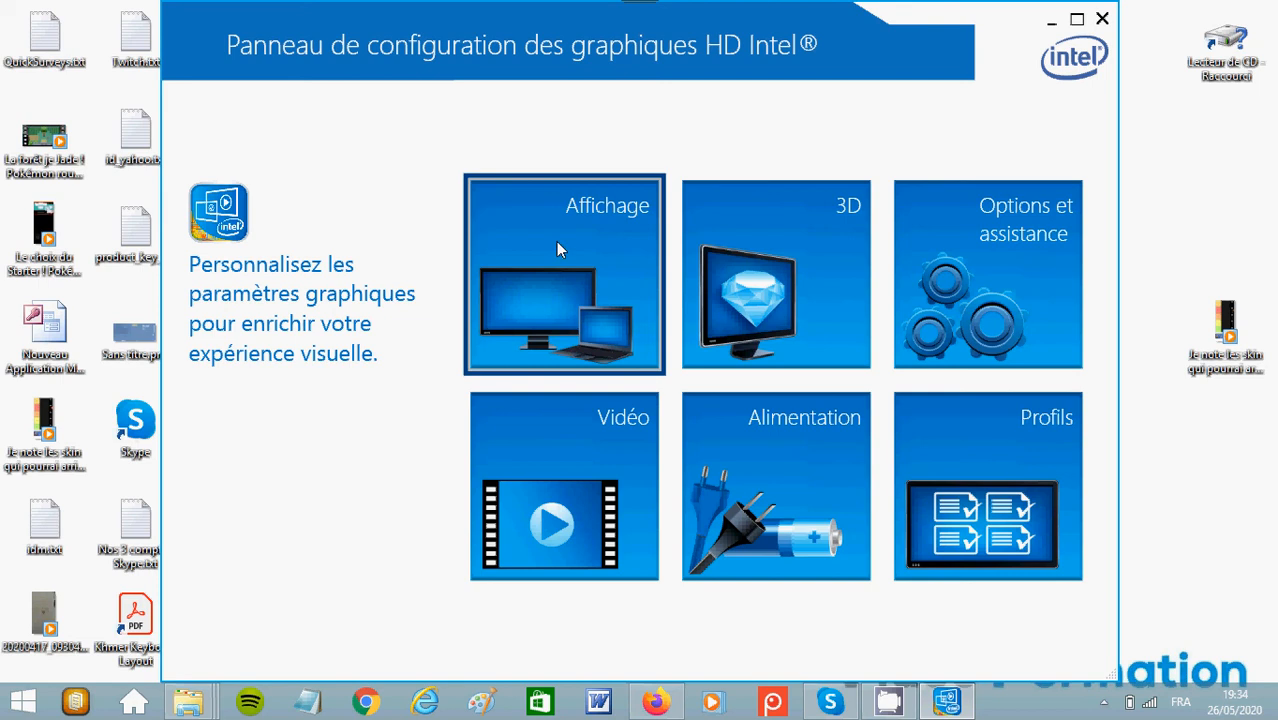
pyautogui.click(576, 276)
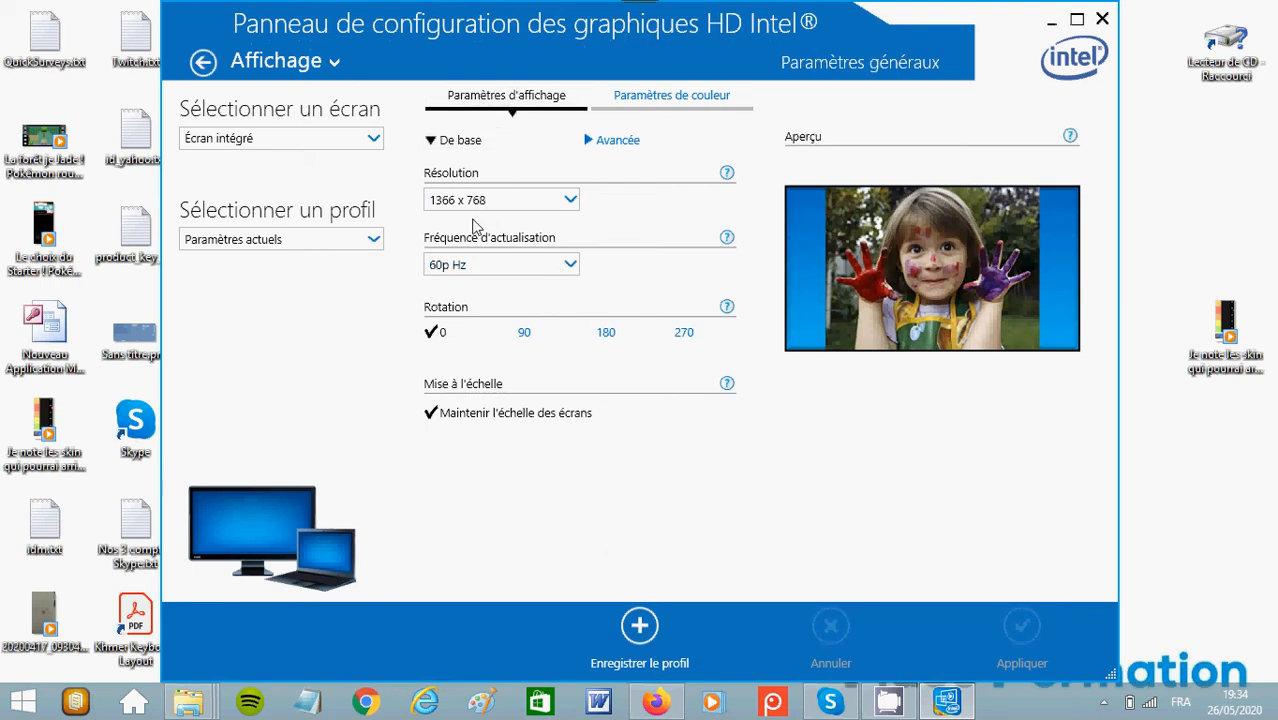
pyautogui.click(571, 201)
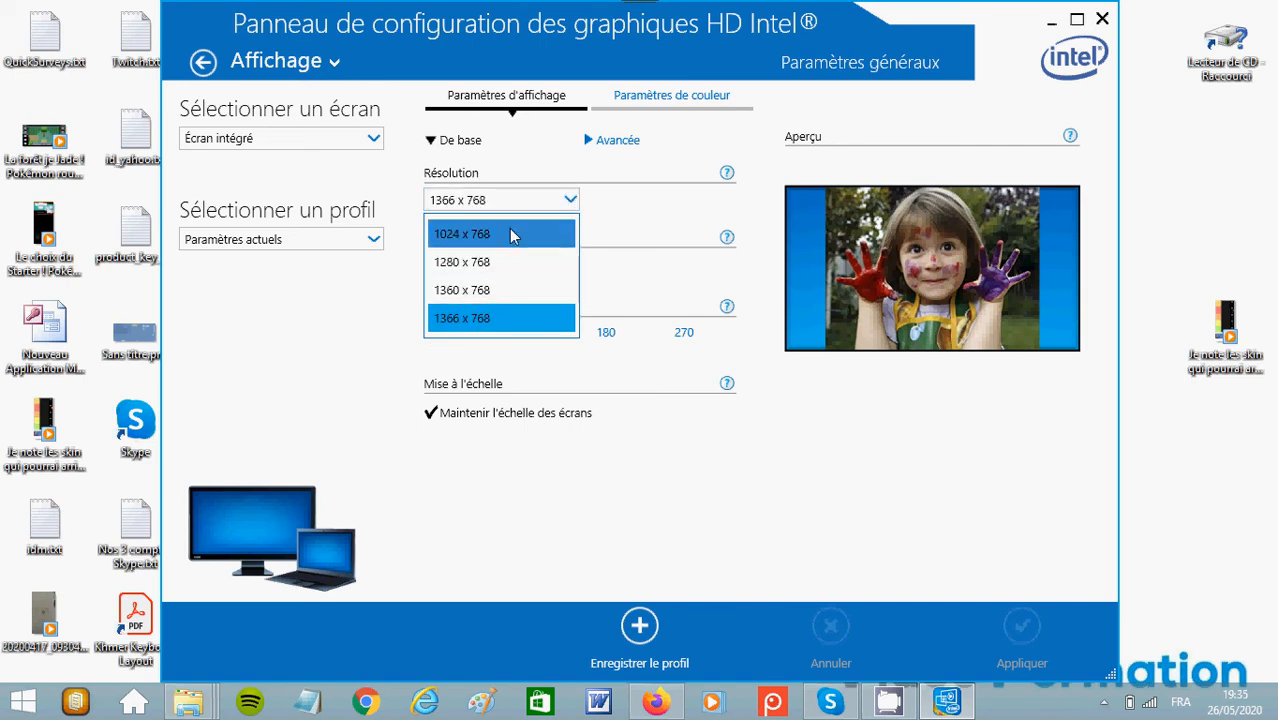
pyautogui.click(612, 180)
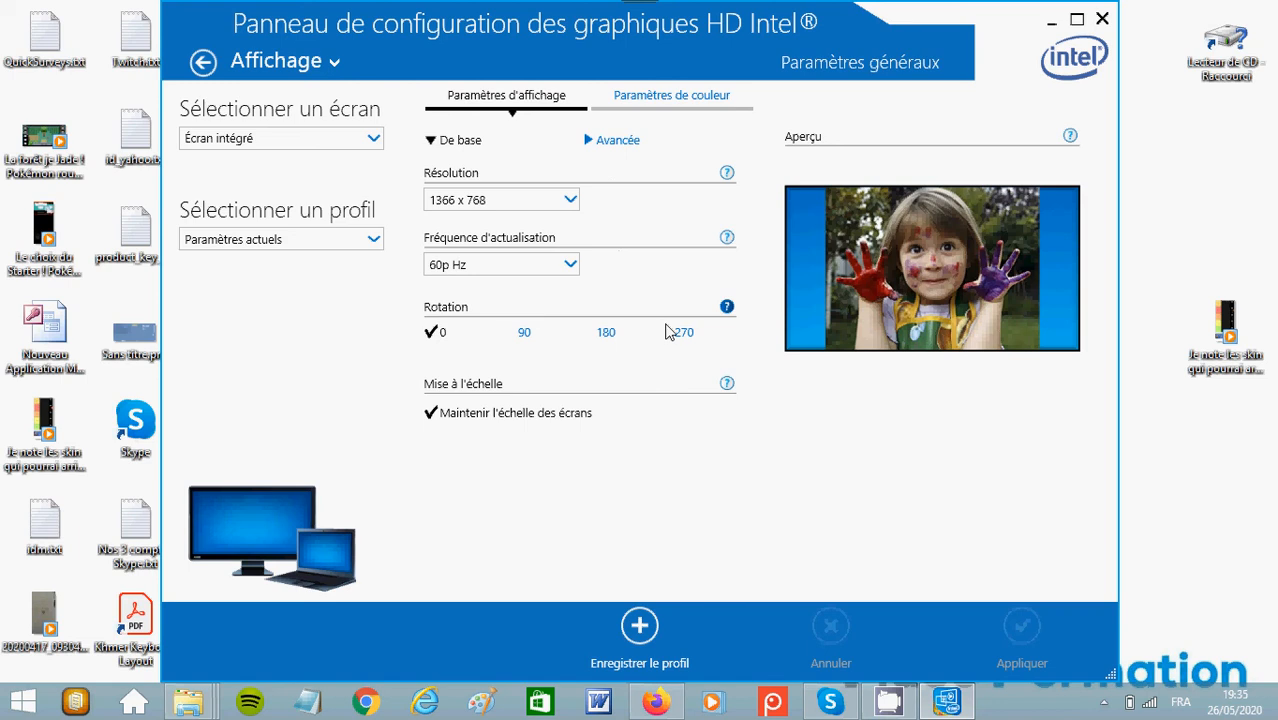
# Preview the display rotation at 90, 180 and 270 degrees, and set it back to 0
pyautogui.click(528, 338)
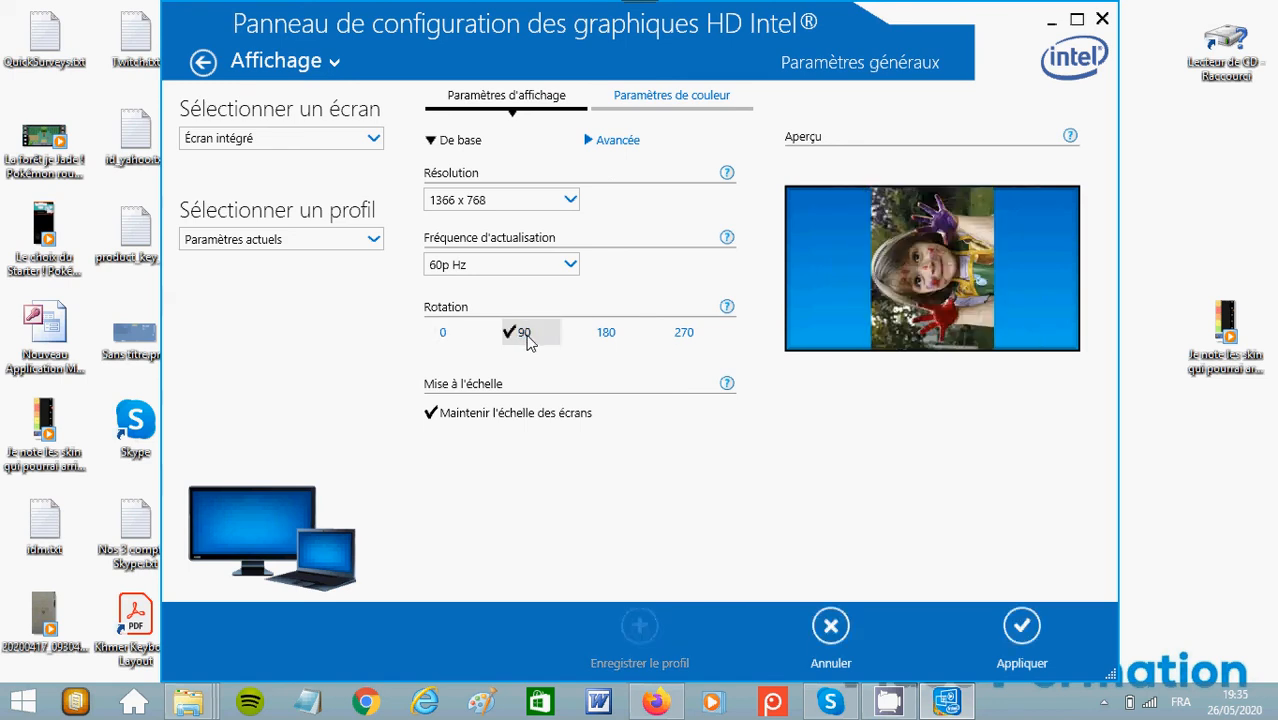
pyautogui.click(605, 338)
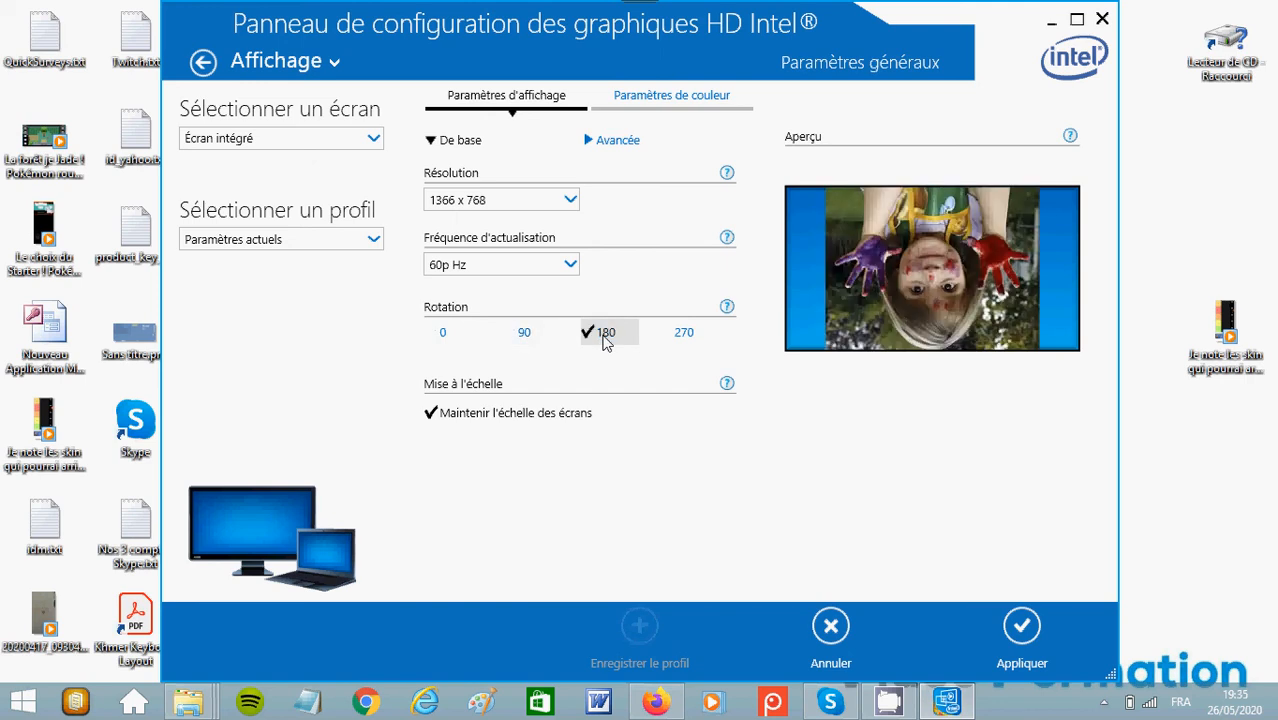
pyautogui.click(685, 337)
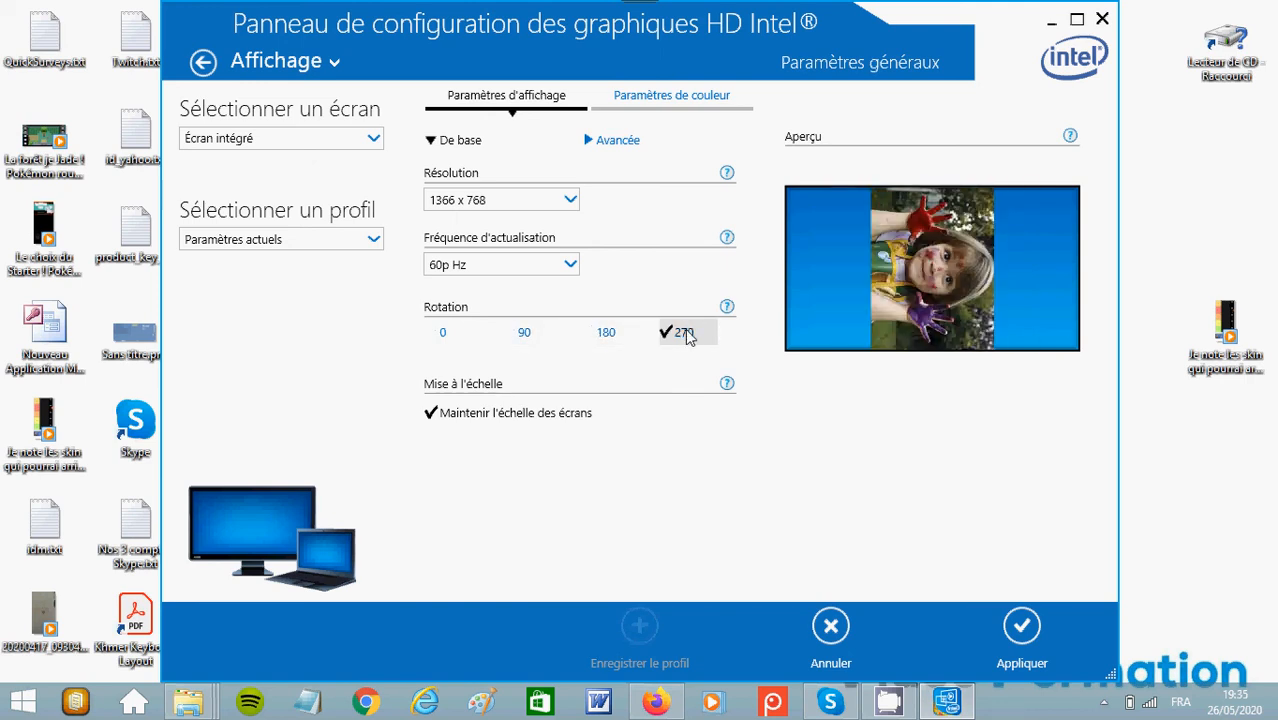
pyautogui.click(443, 340)
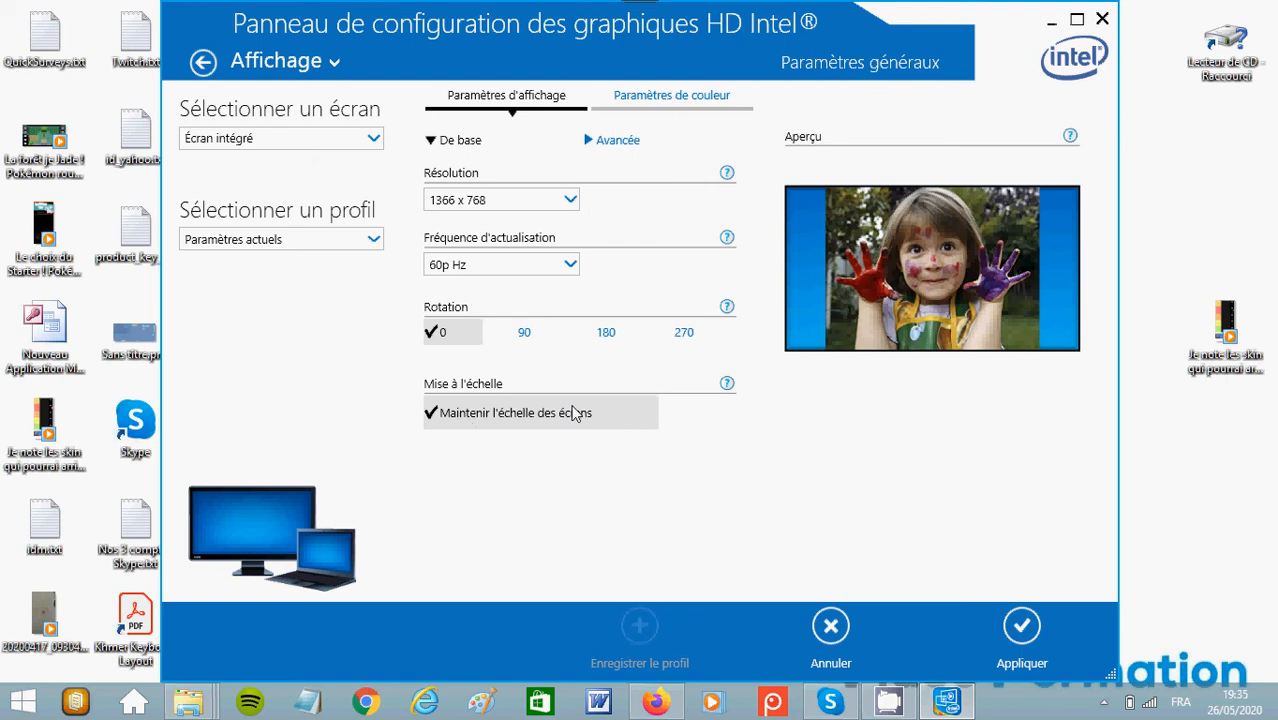
# Check the selectable screens and the display's colour settings, and return to the home page without applying anything
pyautogui.click(372, 137)
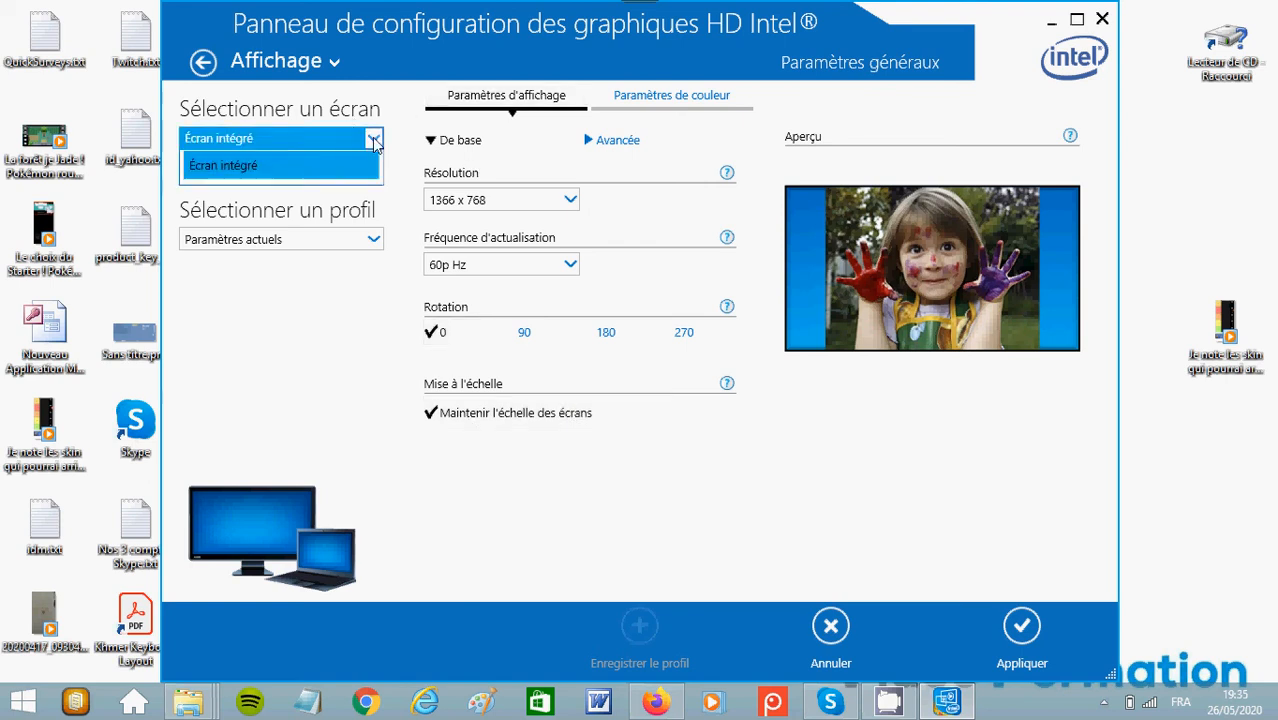
pyautogui.click(372, 137)
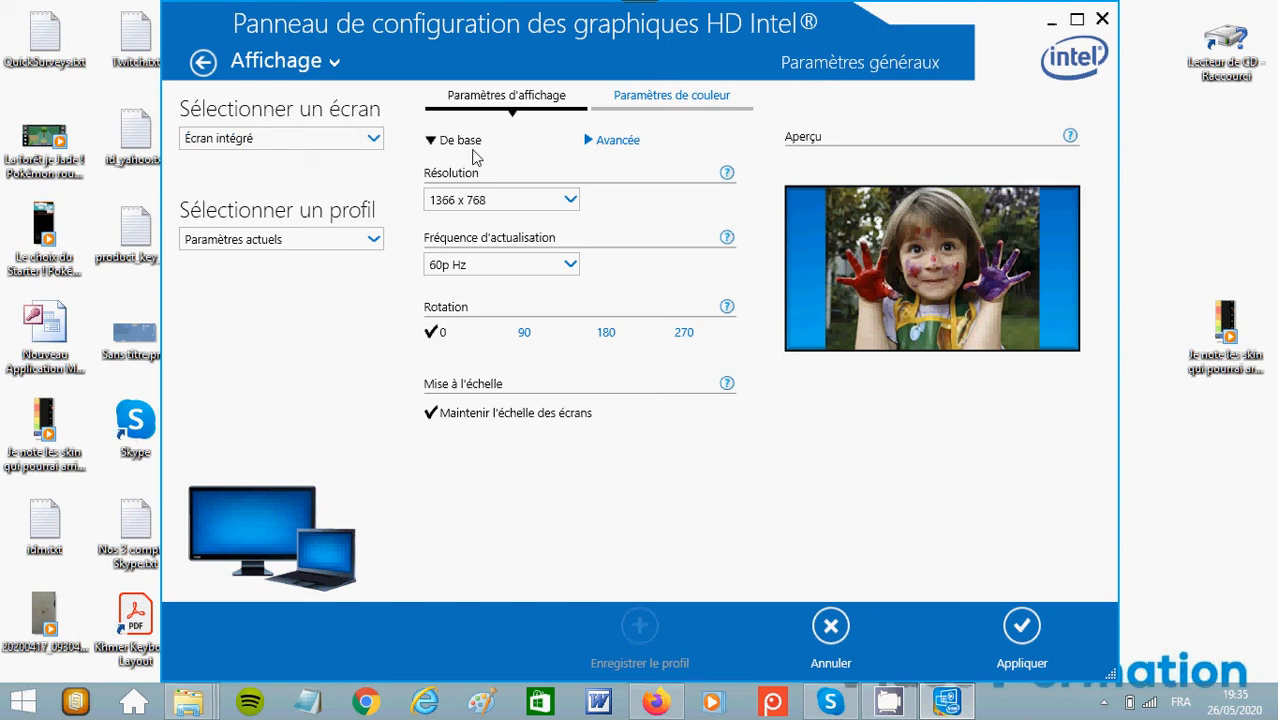
pyautogui.click(662, 100)
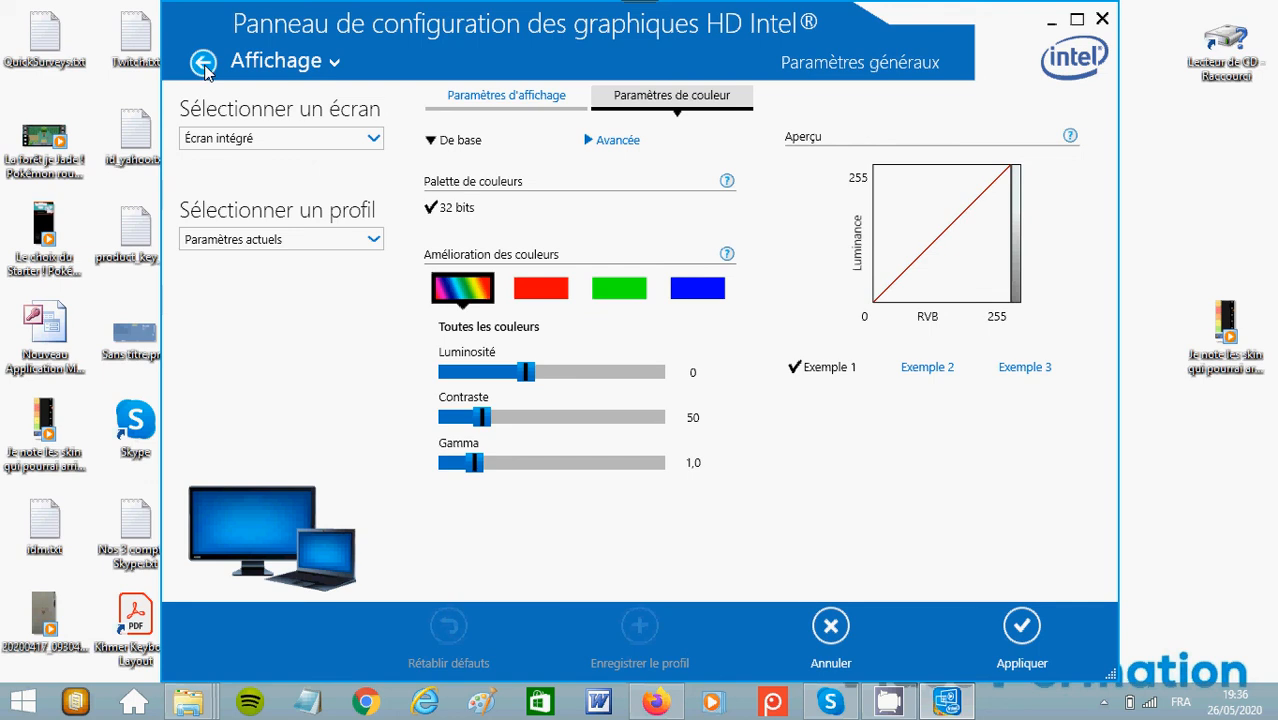
pyautogui.click(204, 66)
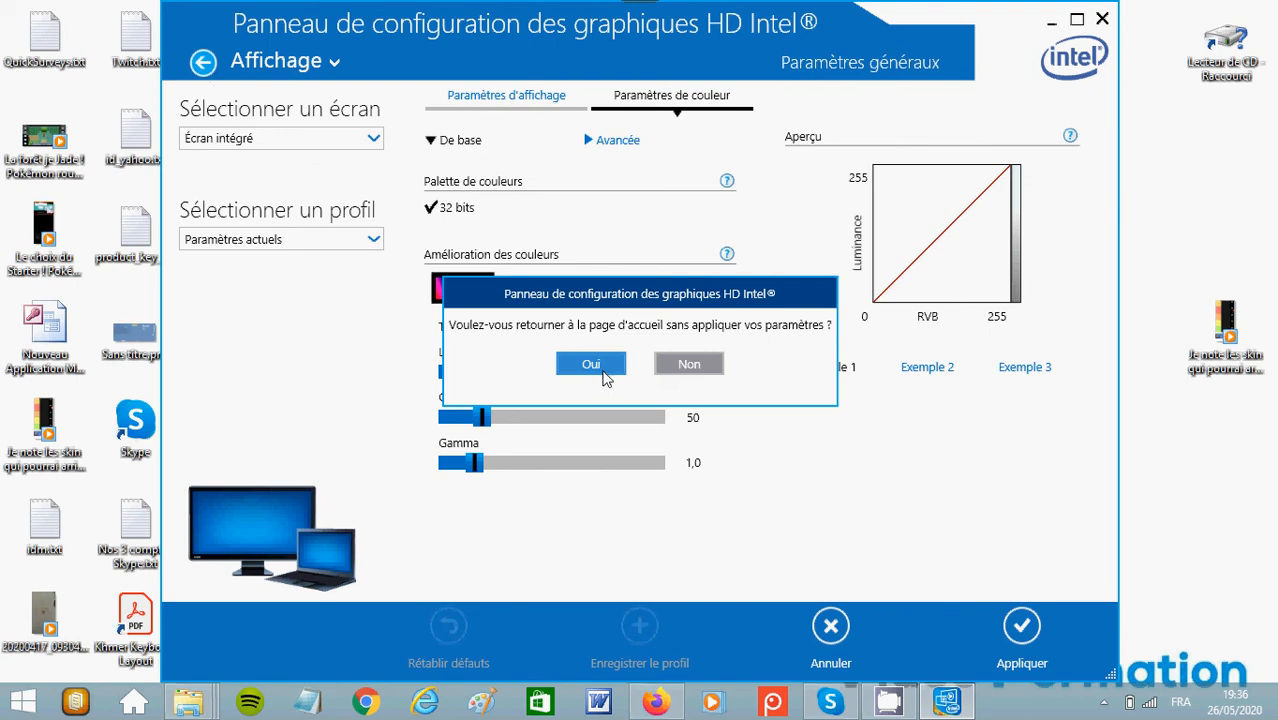
pyautogui.click(597, 368)
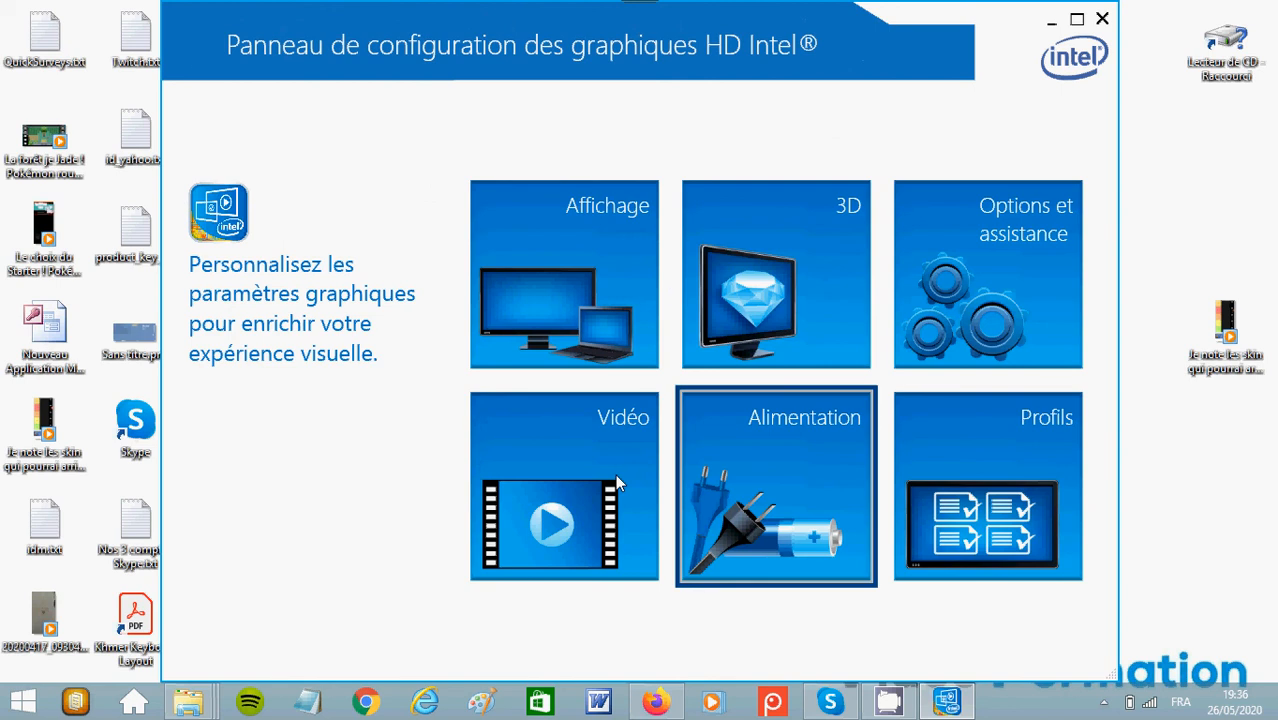
# Try Paramètres du pilote for the video colour correction and input range, check the advanced correction, and go home without applying
pyautogui.click(626, 421)
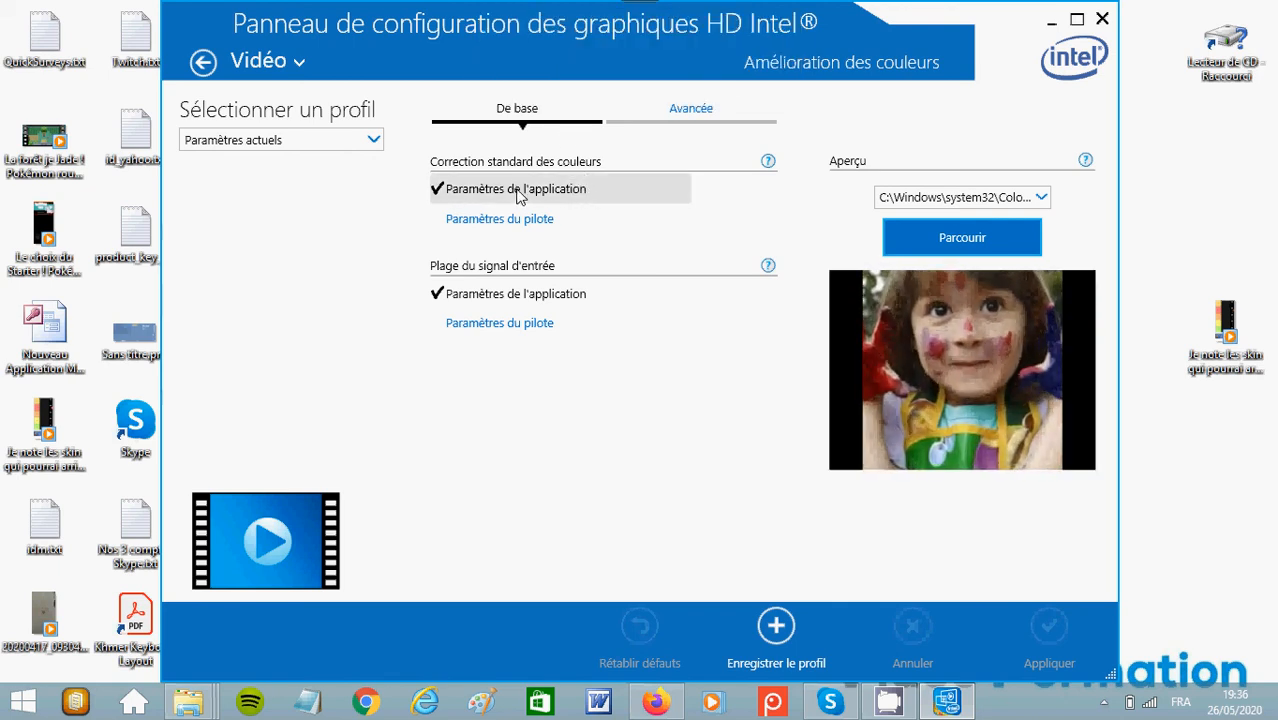
pyautogui.click(511, 222)
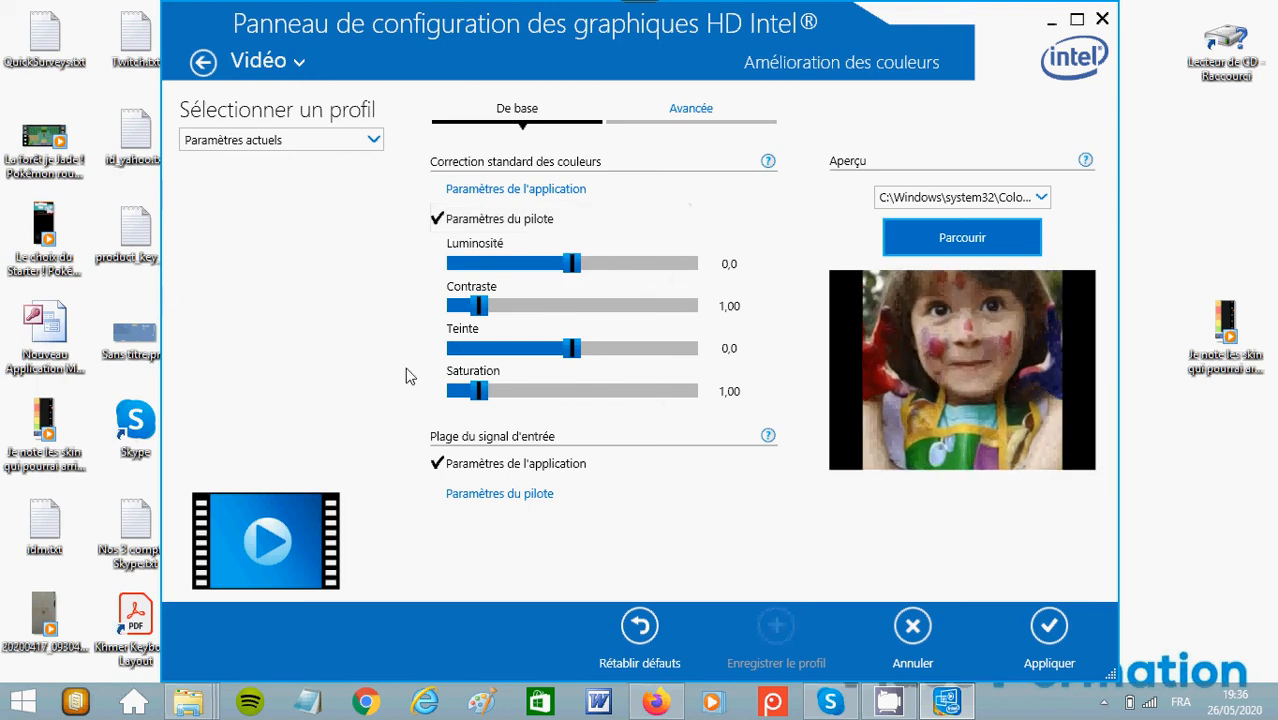
pyautogui.click(502, 497)
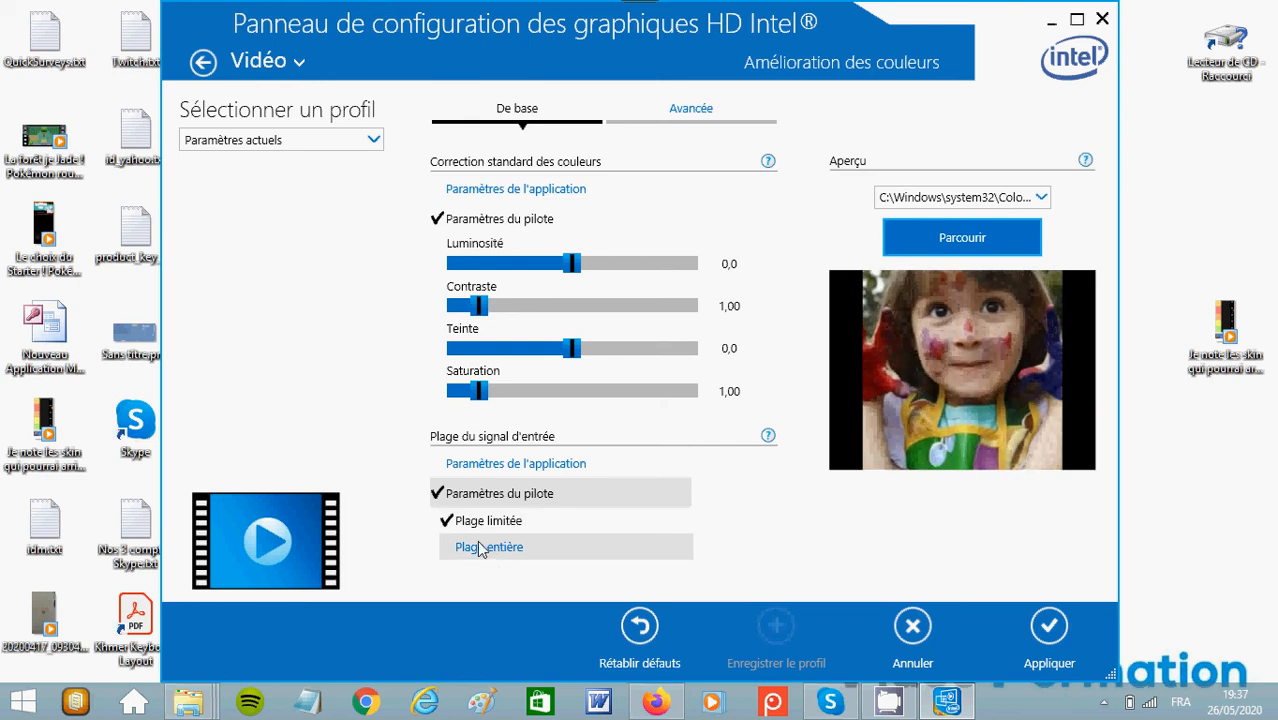
pyautogui.click(700, 116)
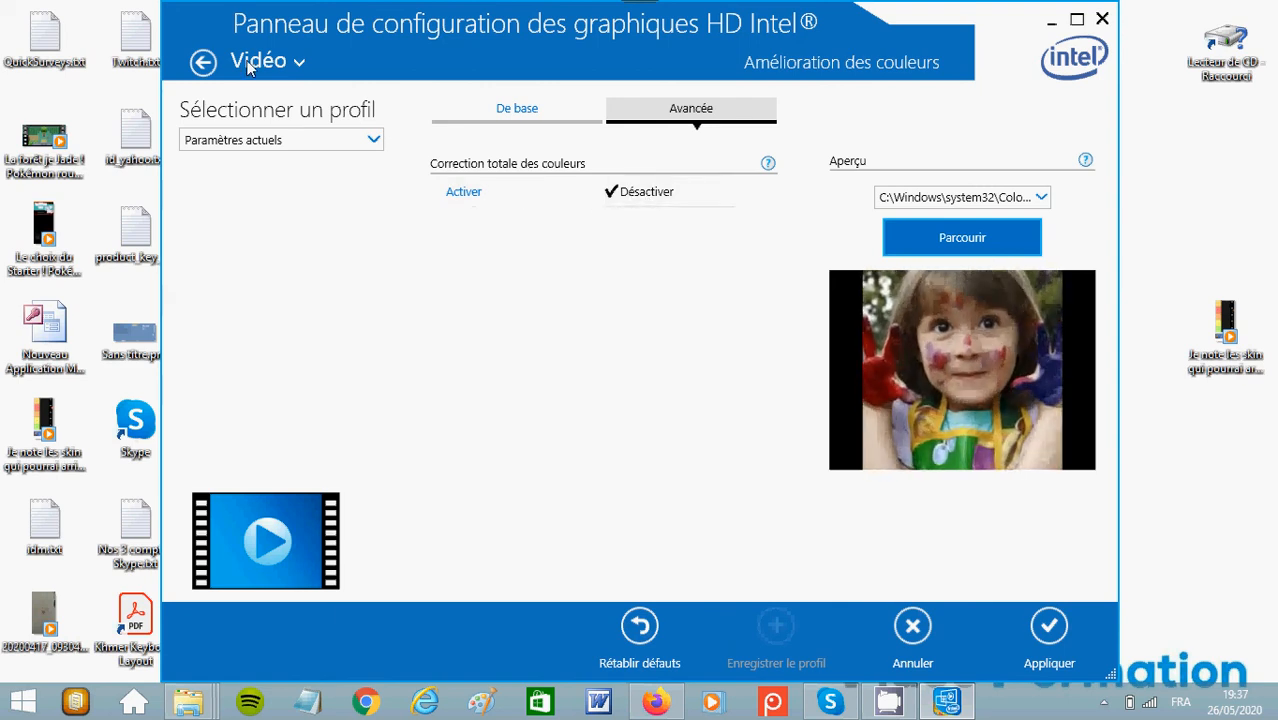
pyautogui.click(205, 64)
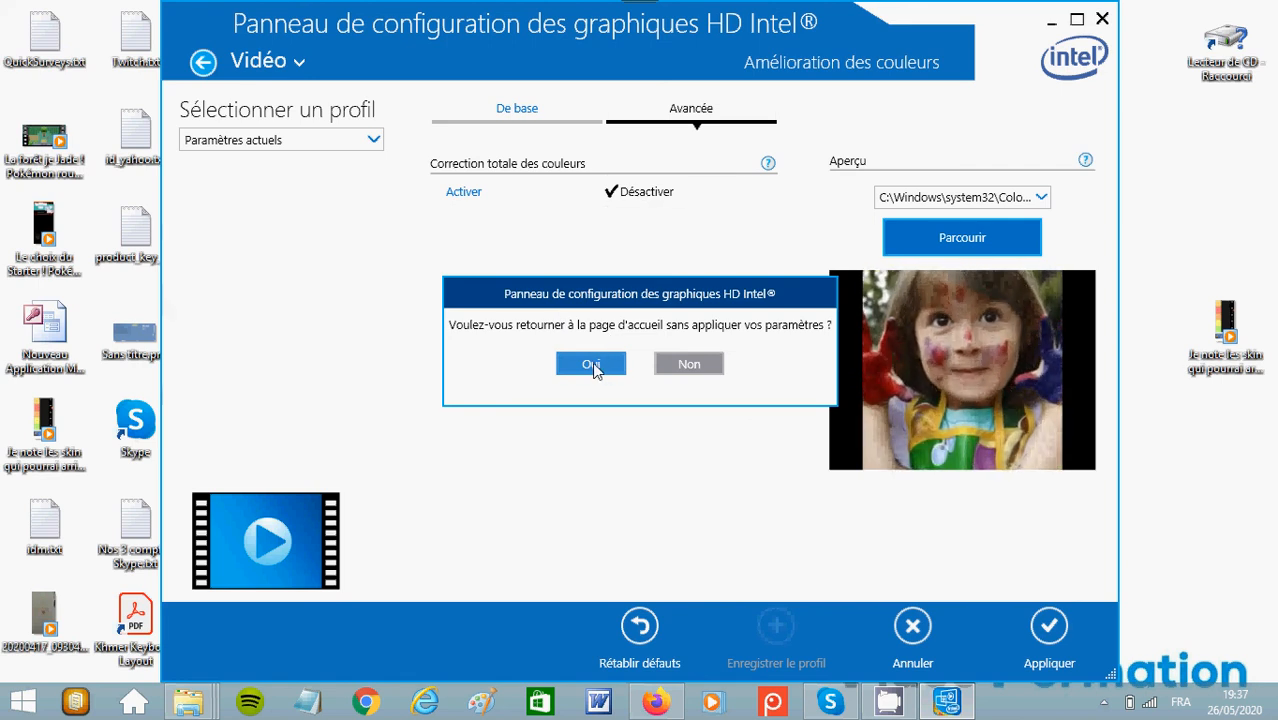
pyautogui.click(597, 367)
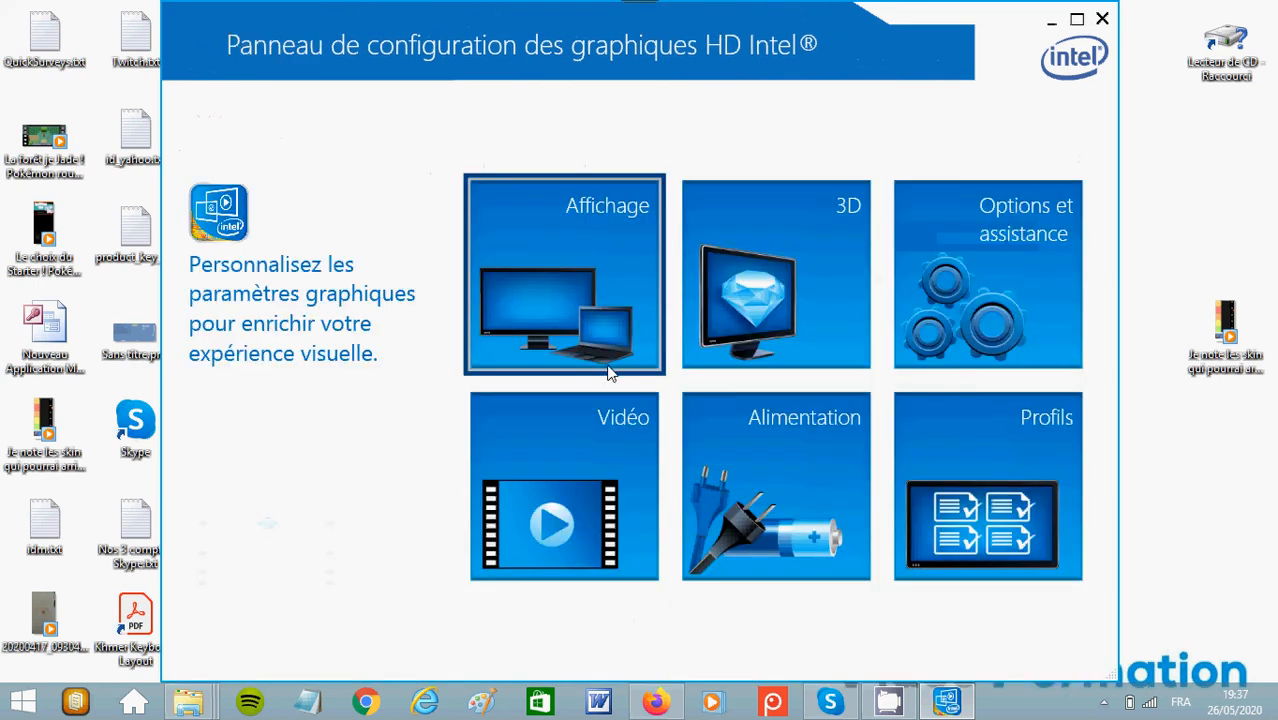
# Try Mode équilibré and Performances maximales as power strategy, restore Autonomie maximale de la batterie, and go home without applying
pyautogui.click(751, 452)
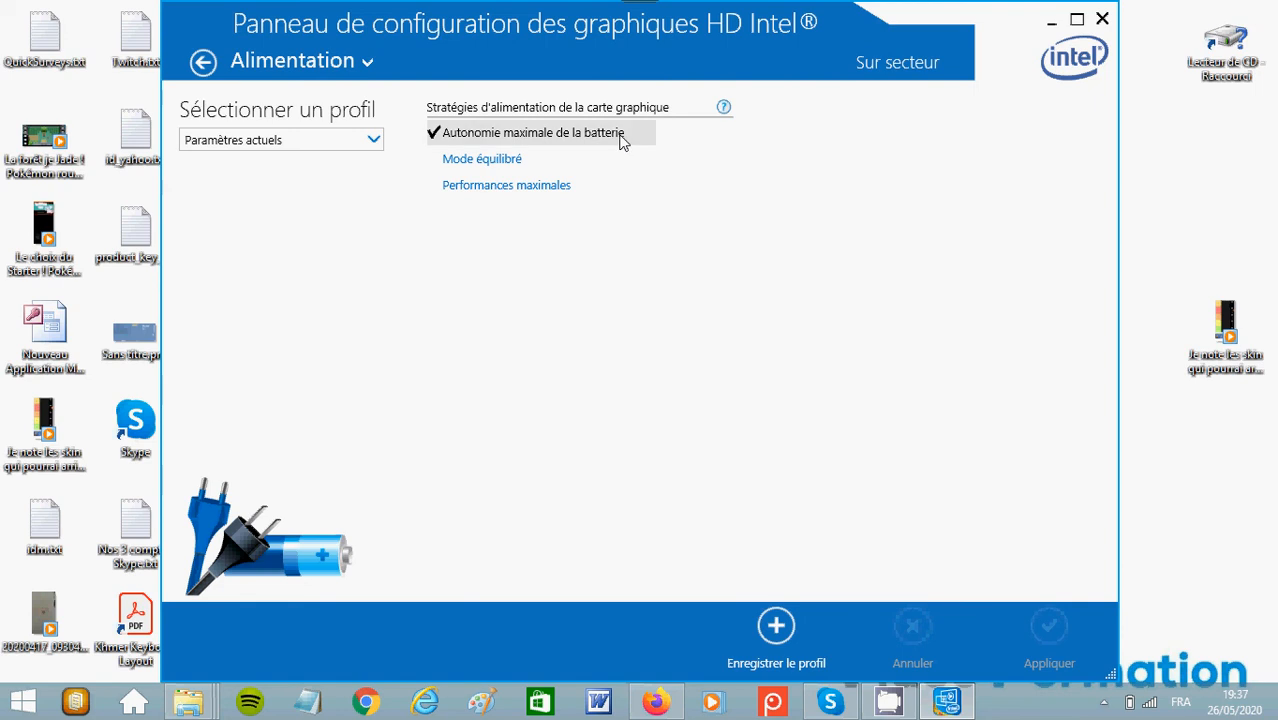
pyautogui.click(502, 163)
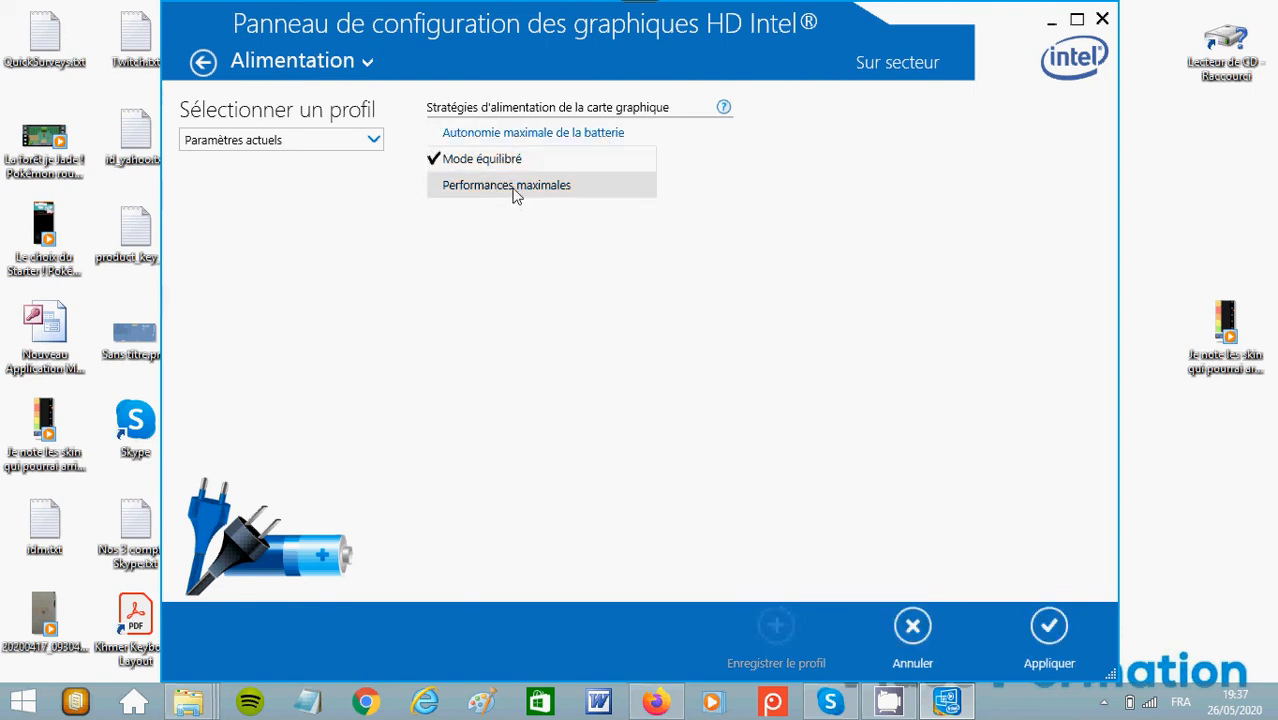
pyautogui.click(514, 187)
pyautogui.click(499, 138)
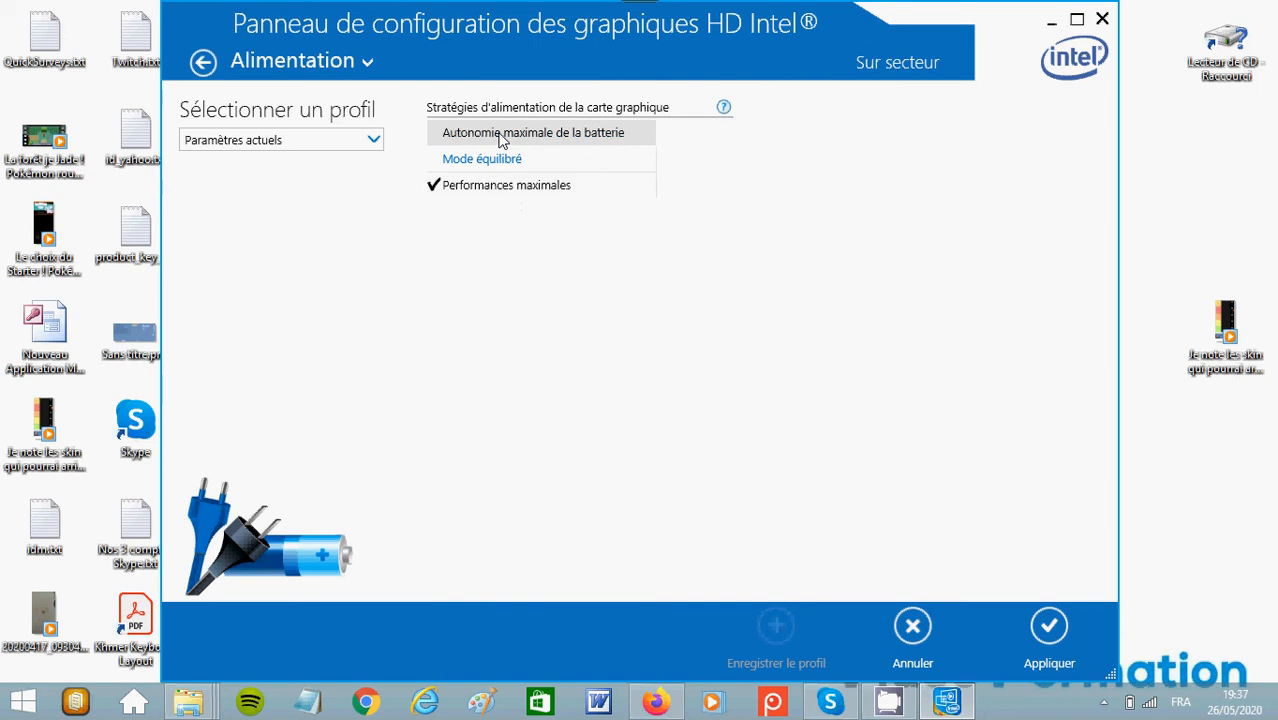
pyautogui.click(203, 62)
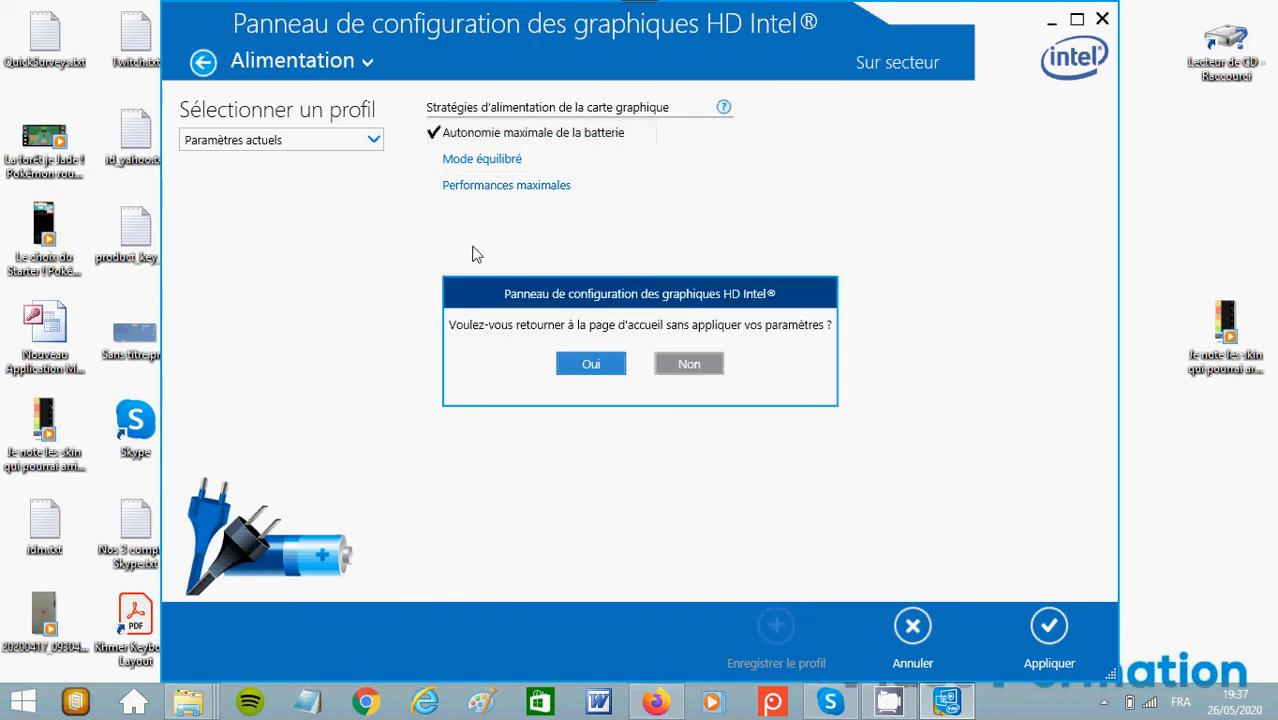
pyautogui.click(601, 366)
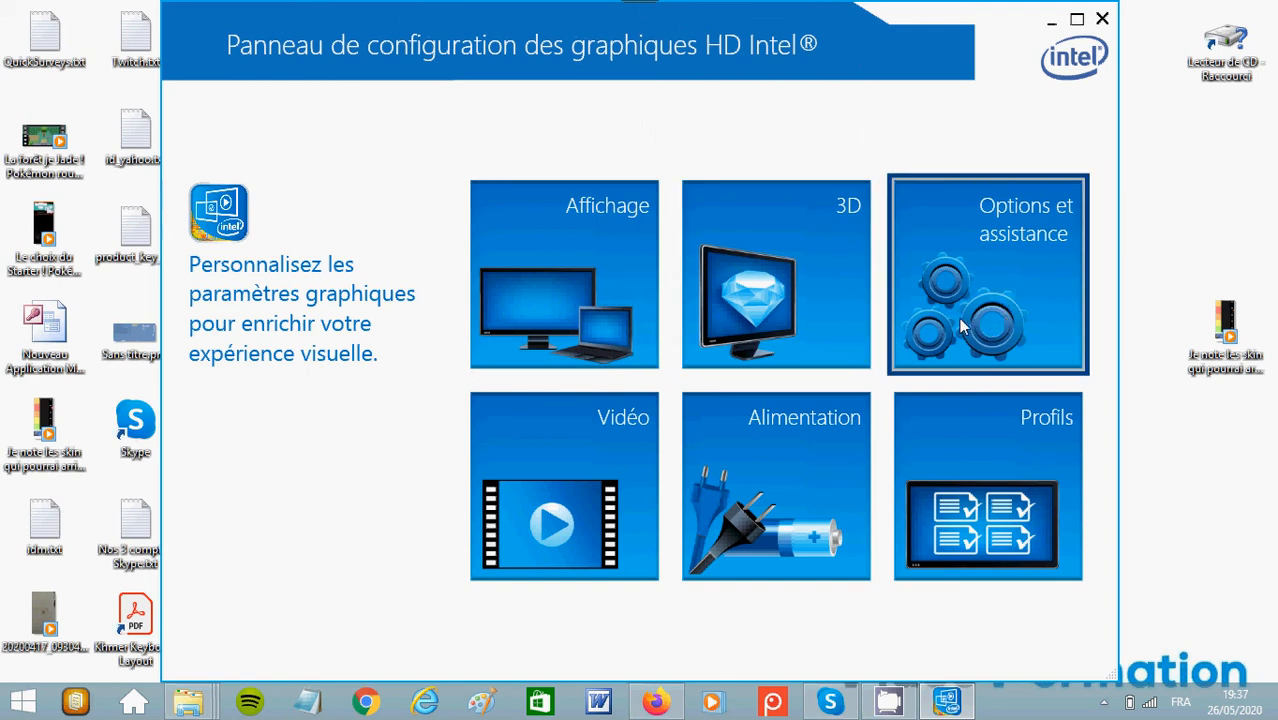
# Review the 3D settings, and the hotkeys and available profiles in Options et assistance, and return to the home page
pyautogui.click(838, 265)
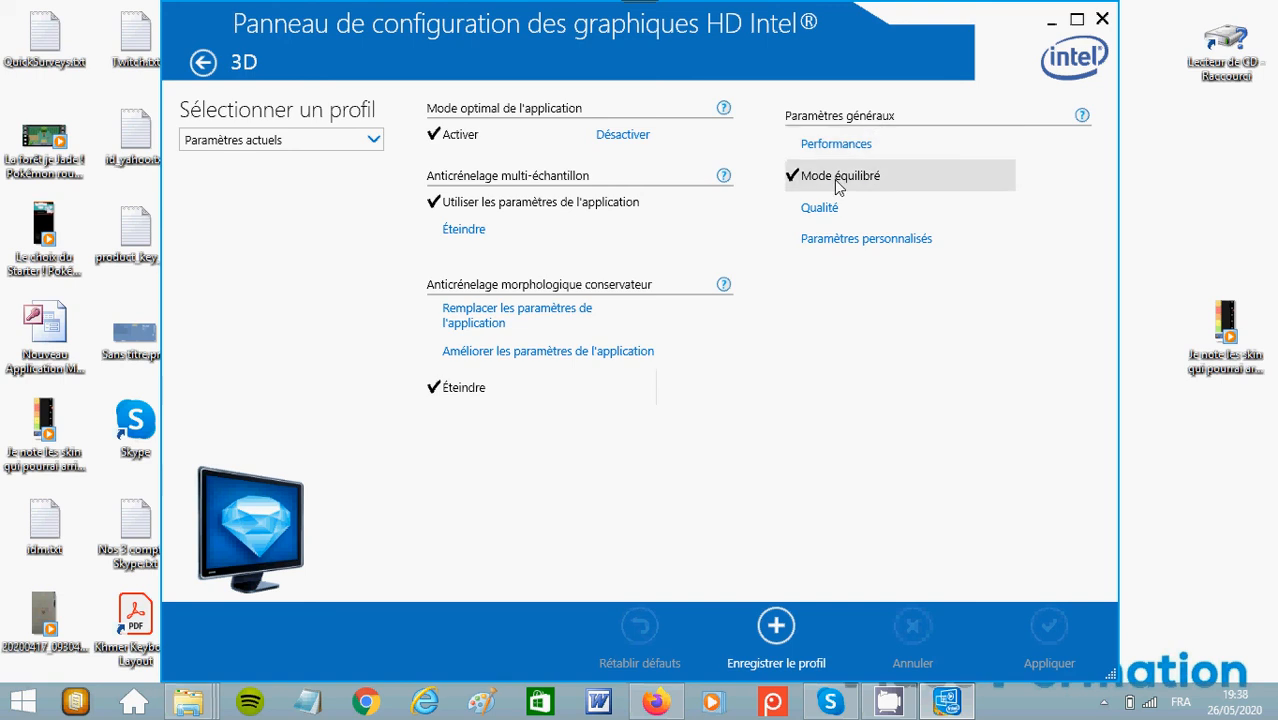
pyautogui.click(202, 62)
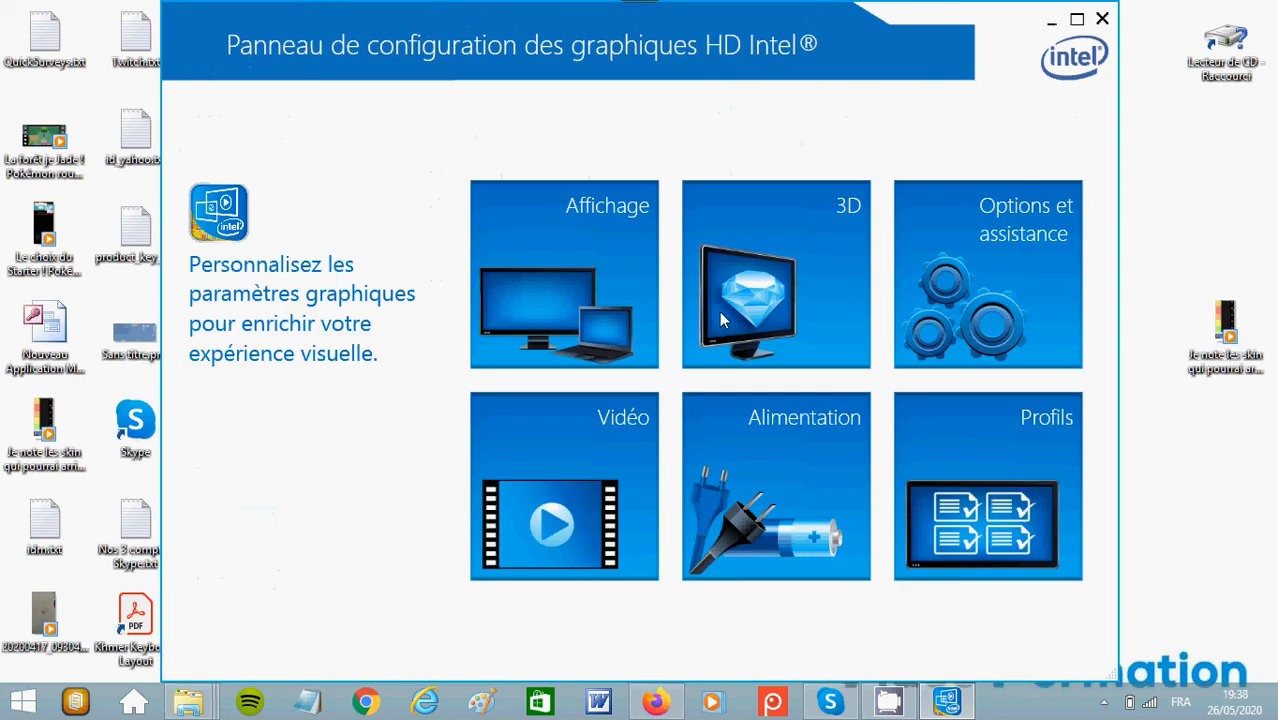
pyautogui.click(1006, 312)
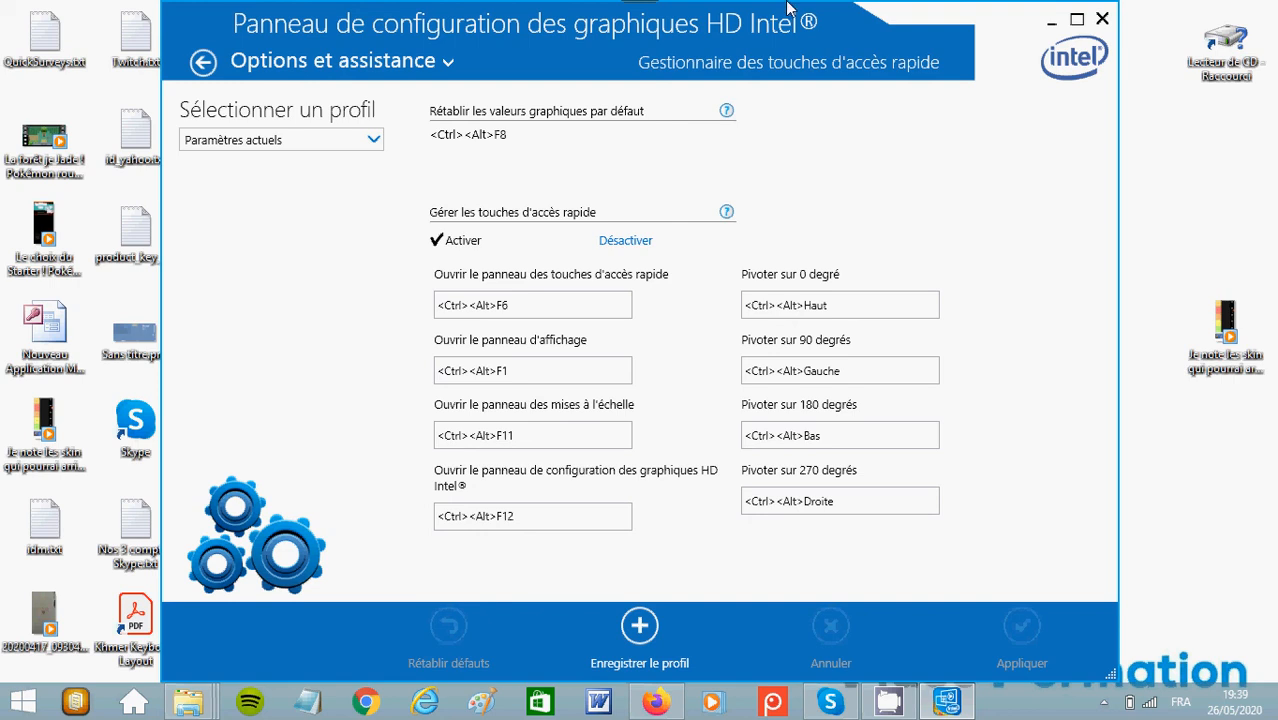
pyautogui.click(372, 145)
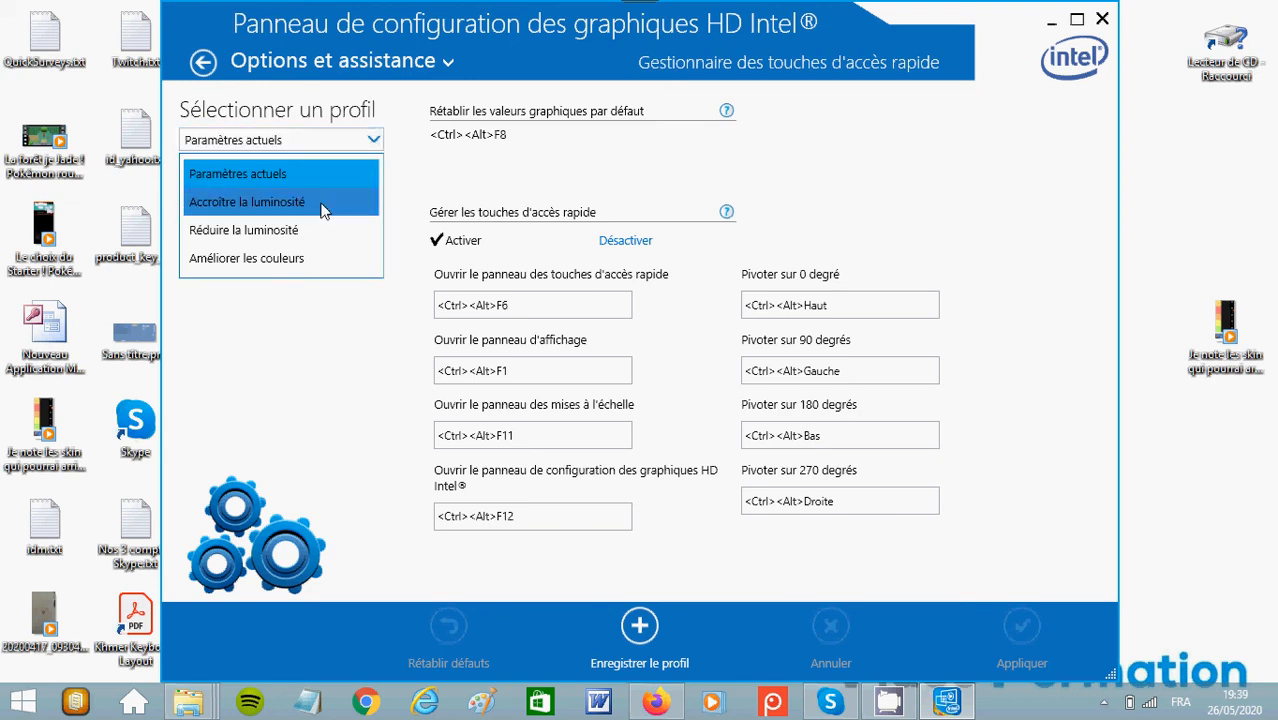
pyautogui.click(204, 70)
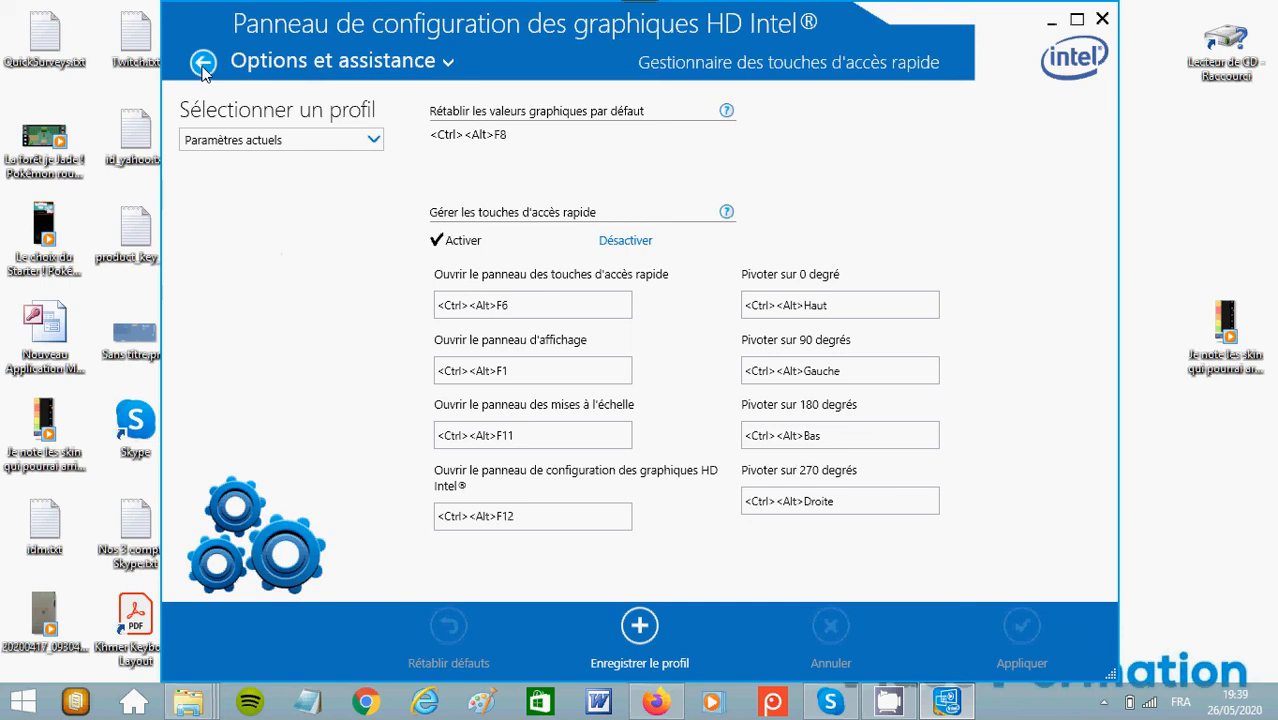
pyautogui.click(203, 64)
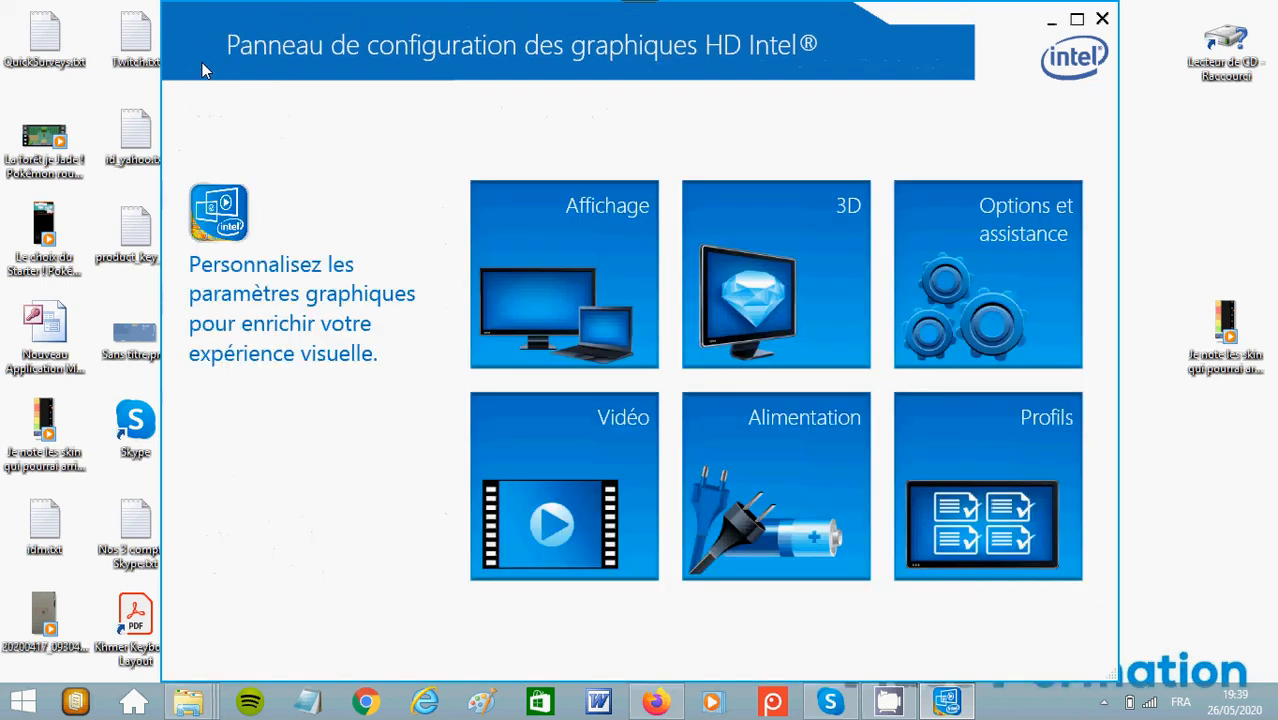
# Review the Profils settings and the available profile triggers, and close the graphics control panel
pyautogui.click(1026, 470)
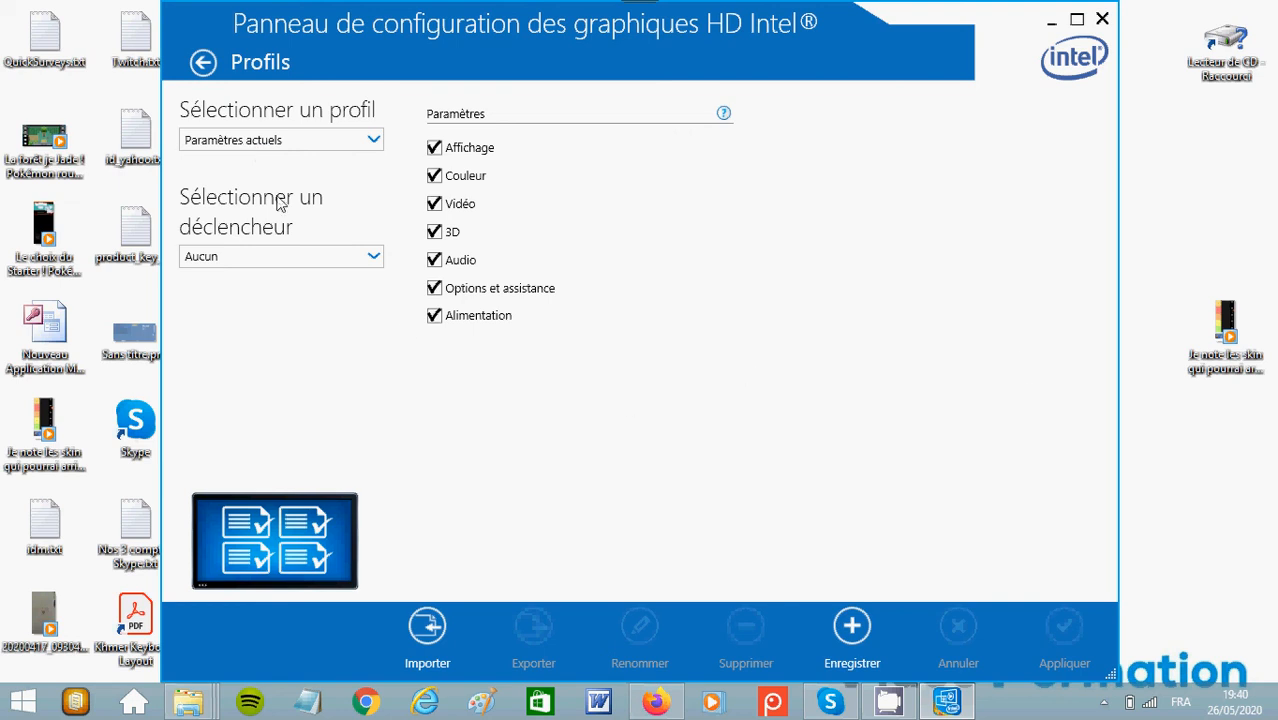
pyautogui.click(375, 255)
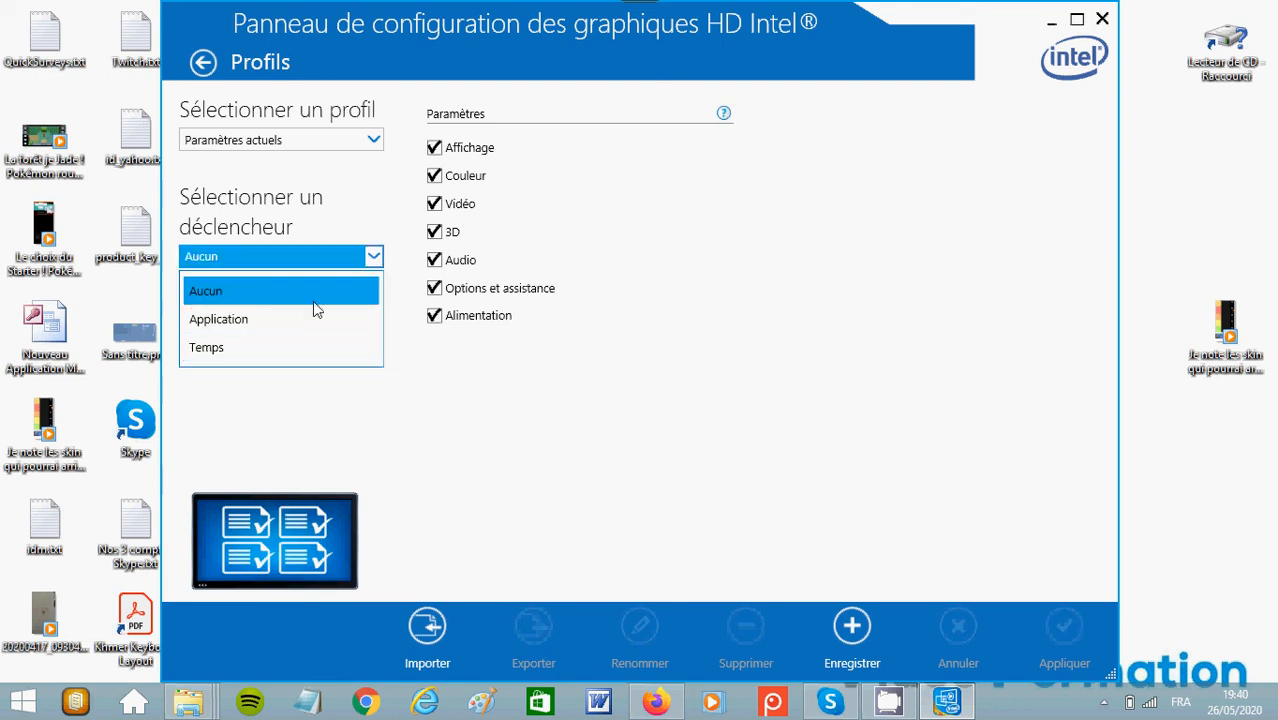
pyautogui.click(733, 430)
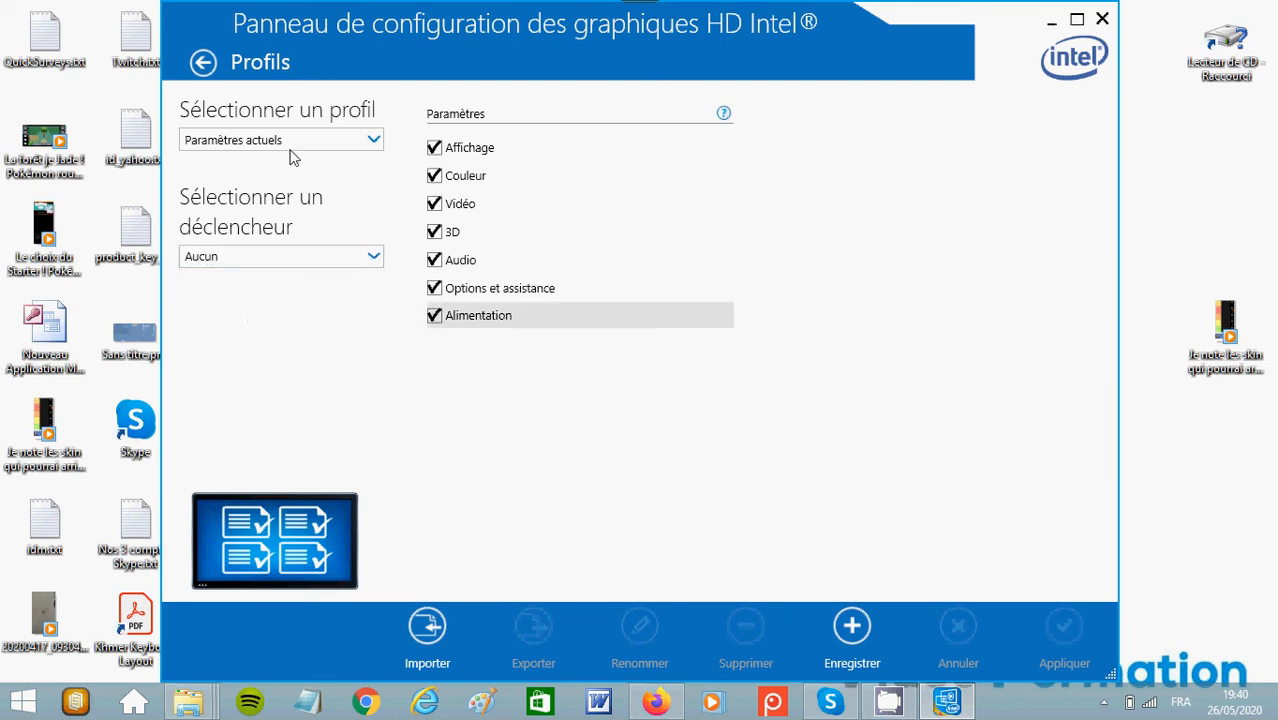
pyautogui.click(203, 63)
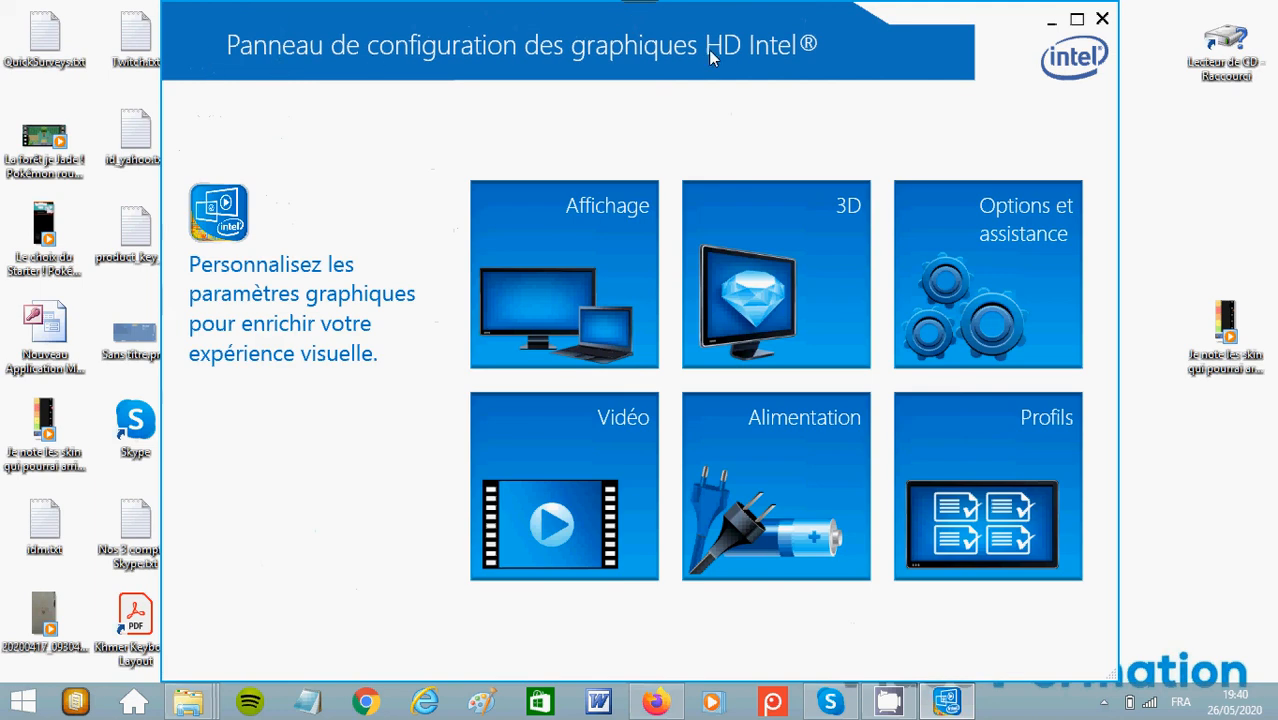
pyautogui.click(1103, 21)
pyautogui.rightClick(535, 388)
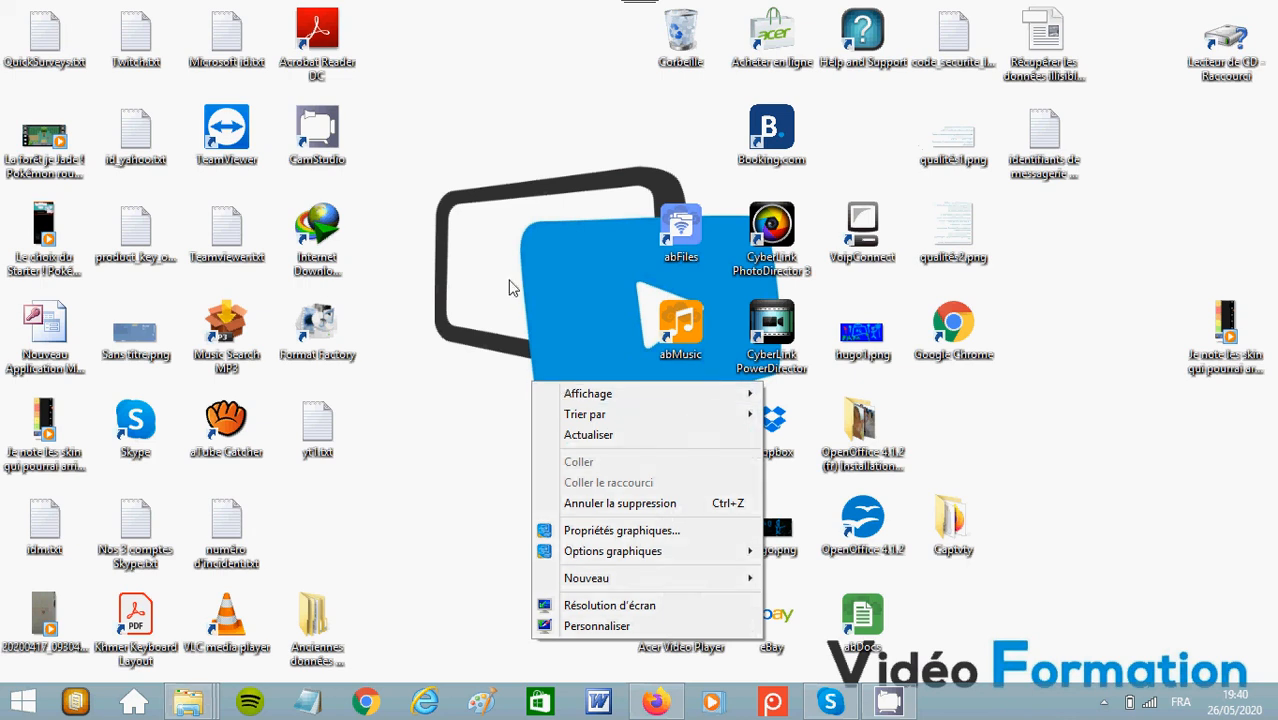
pyautogui.click(472, 328)
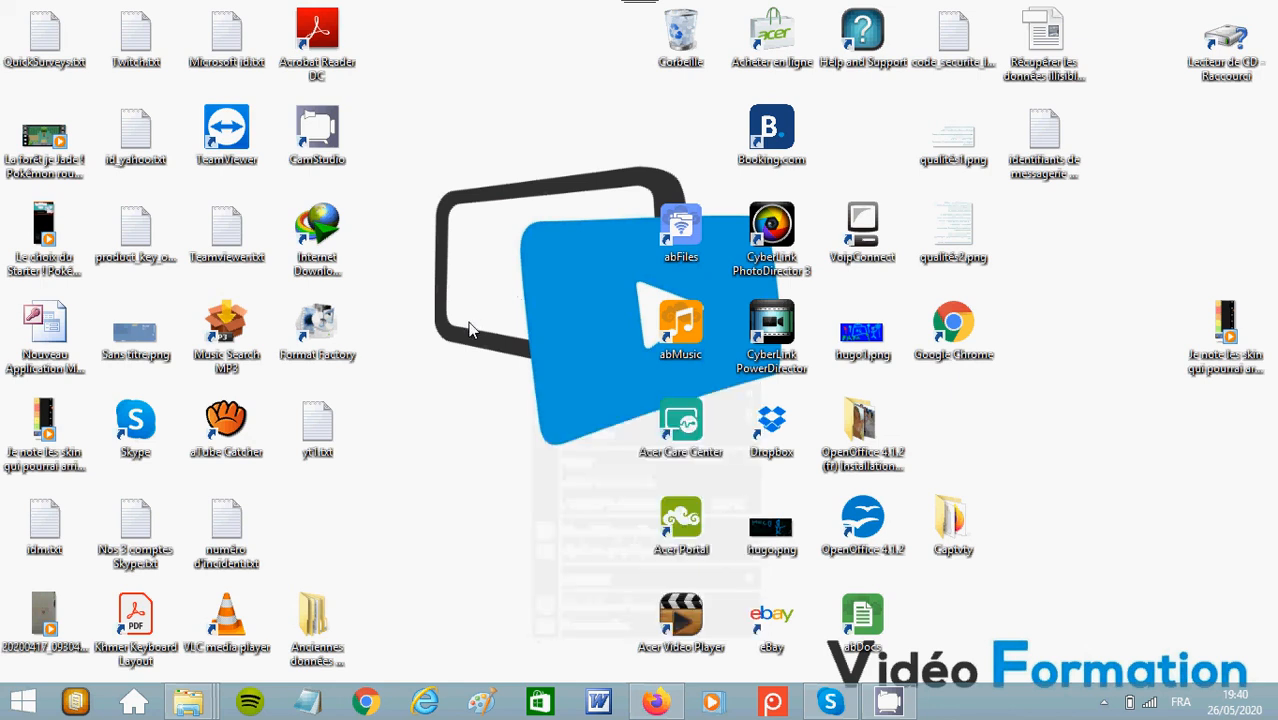